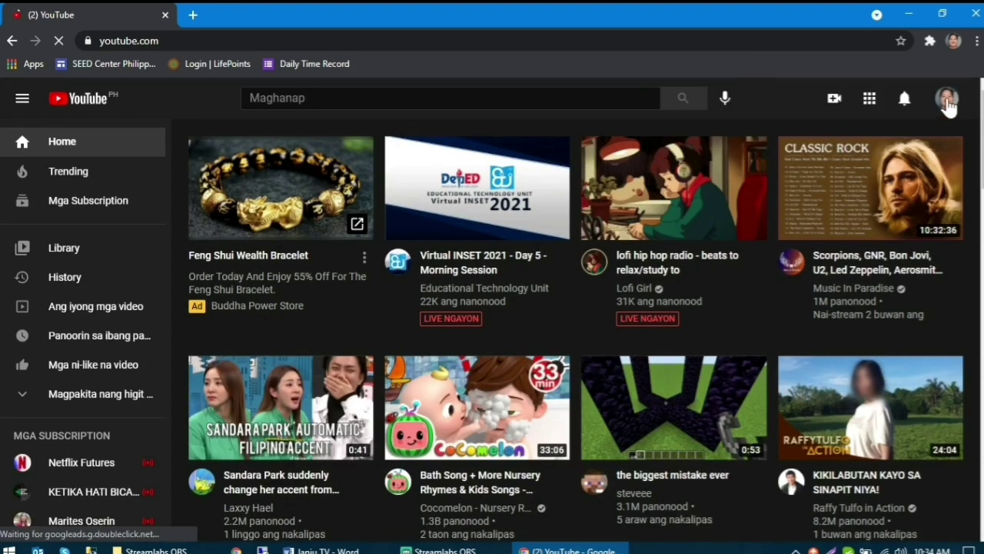
# Step: Open the channel's own page, and switch from there to YouTube Studio
pyautogui.click(948, 102)
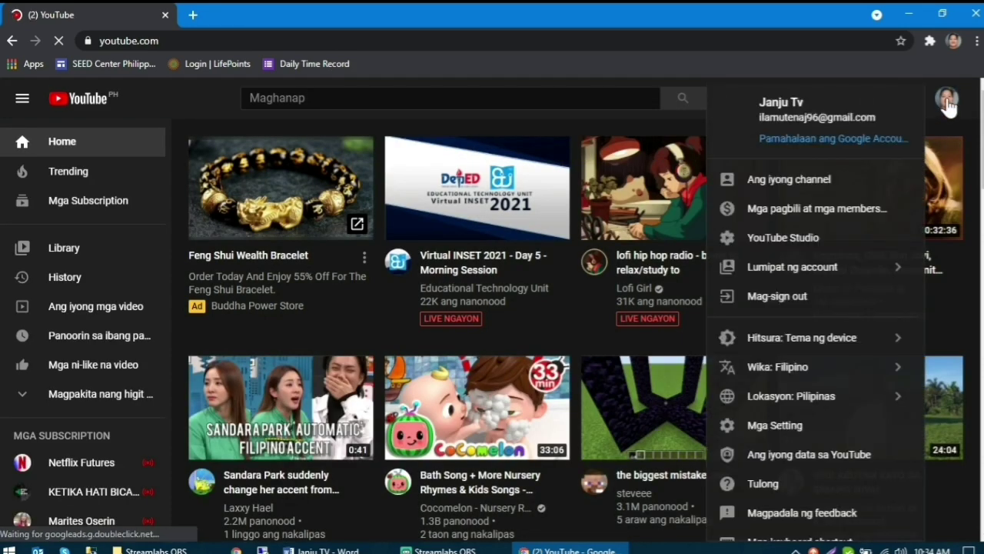
pyautogui.click(780, 183)
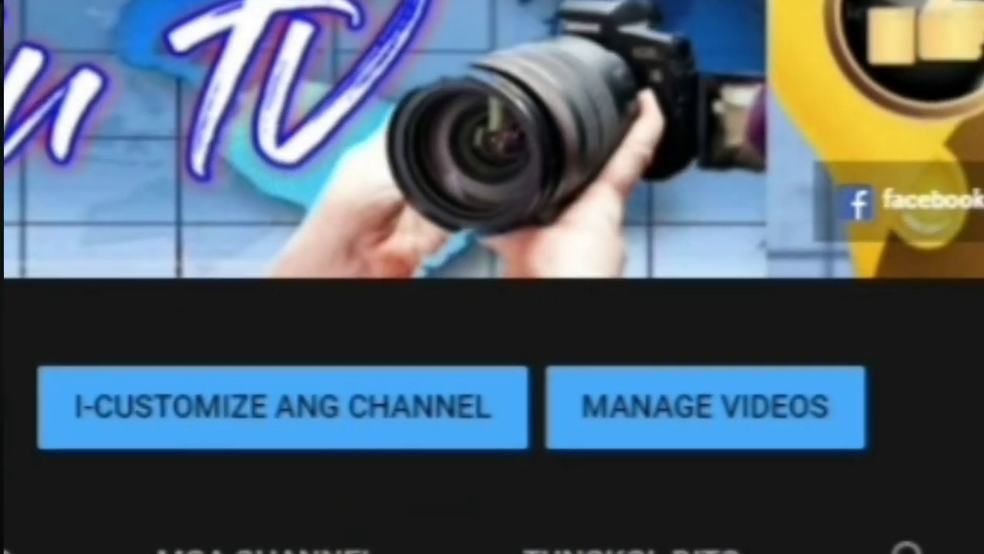
pyautogui.click(947, 98)
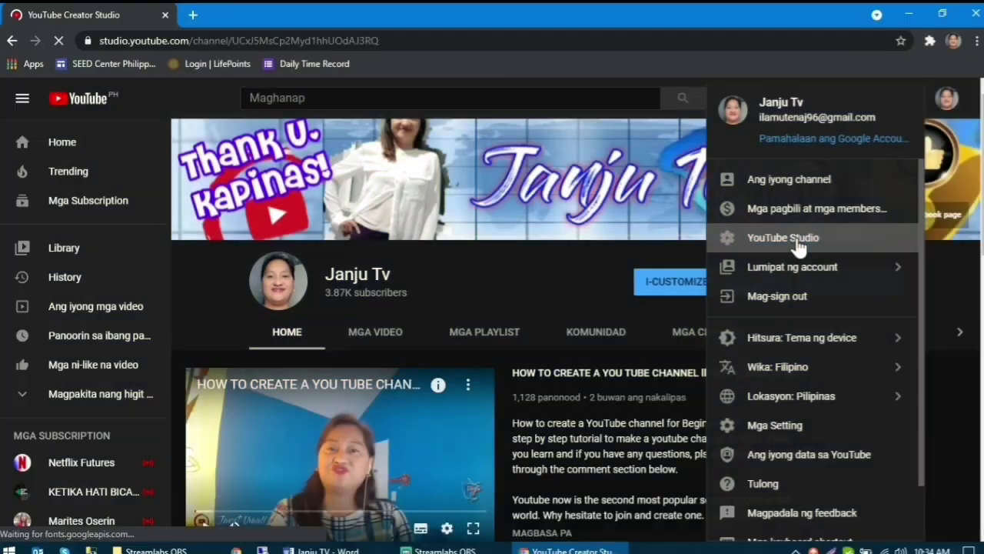
pyautogui.click(548, 296)
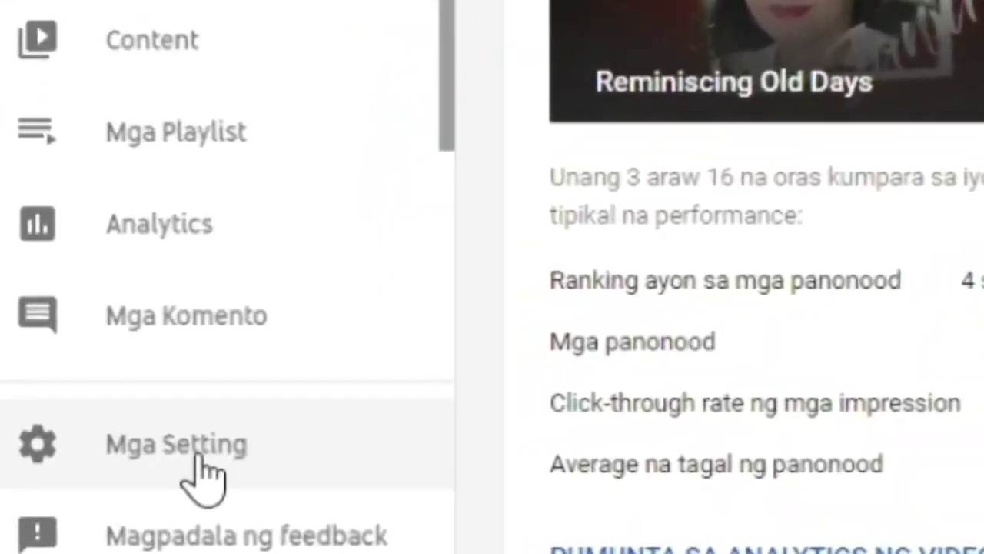
# Step: Open the Studio settings and review the channel's basic information, including its country of residence and keywords
pyautogui.click(131, 469)
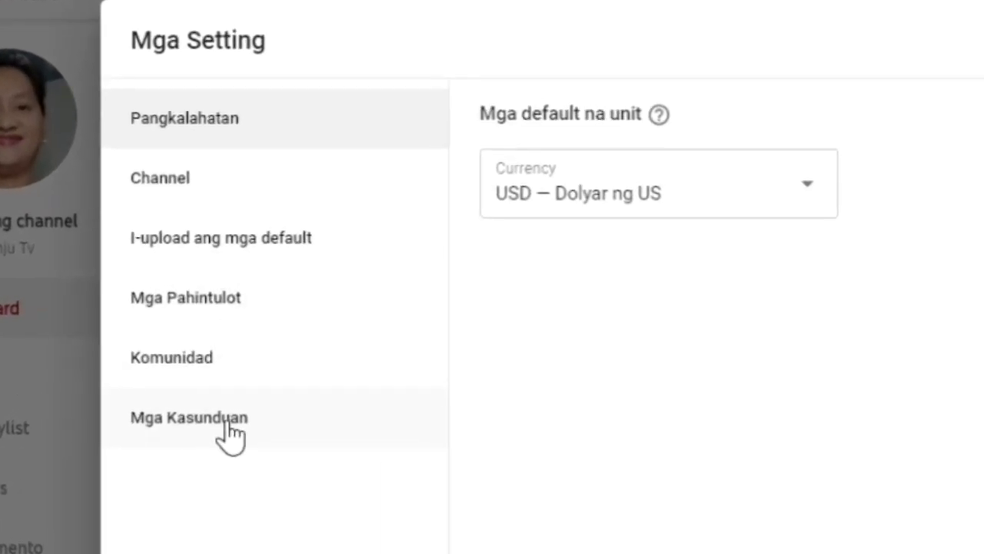
pyautogui.click(147, 192)
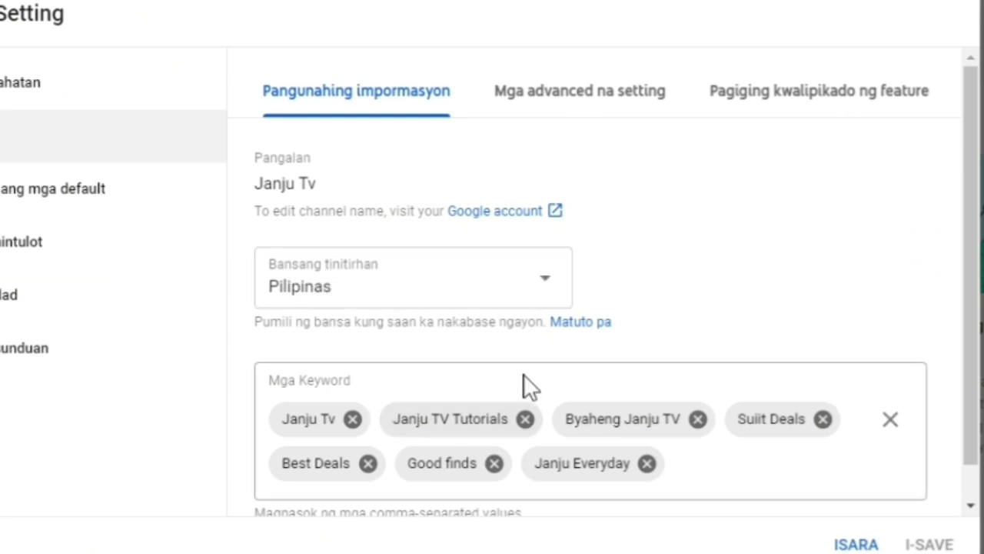
pyautogui.scroll(-1, 668, 345)
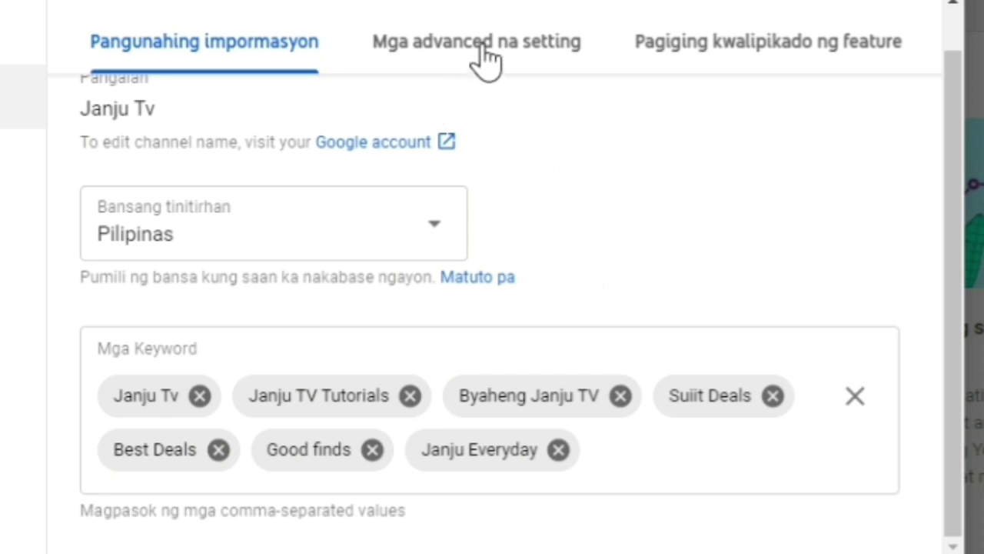
# Step: In the channel's advanced settings, try the made-for-kids and not-made-for-kids audience options, and return to reviewing the setting for every video
pyautogui.click(486, 57)
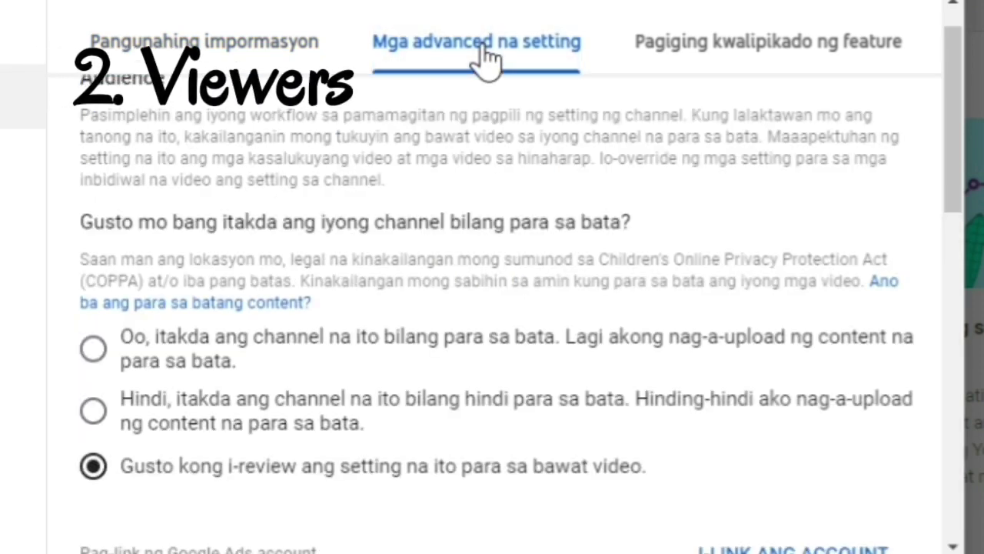
pyautogui.scroll(1, 499, 184)
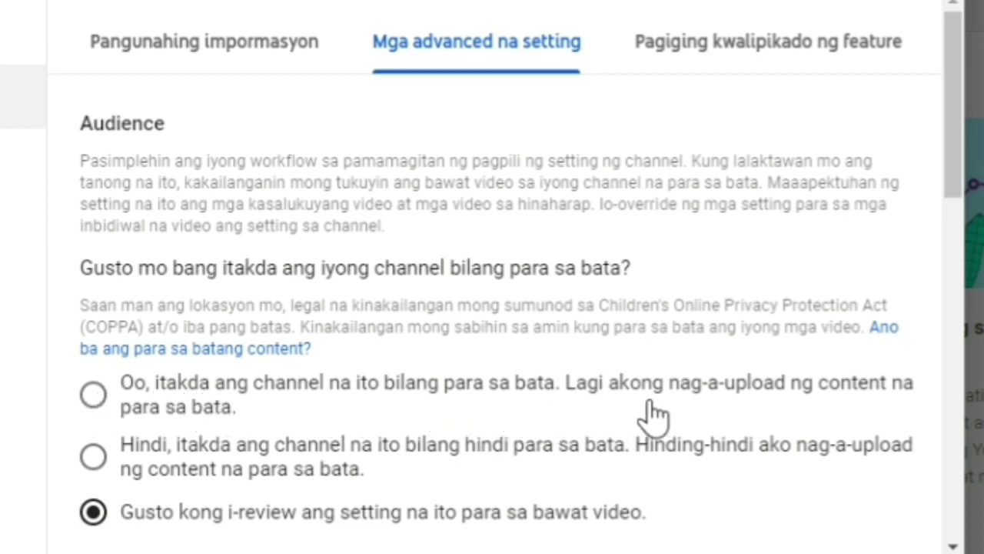
pyautogui.click(94, 396)
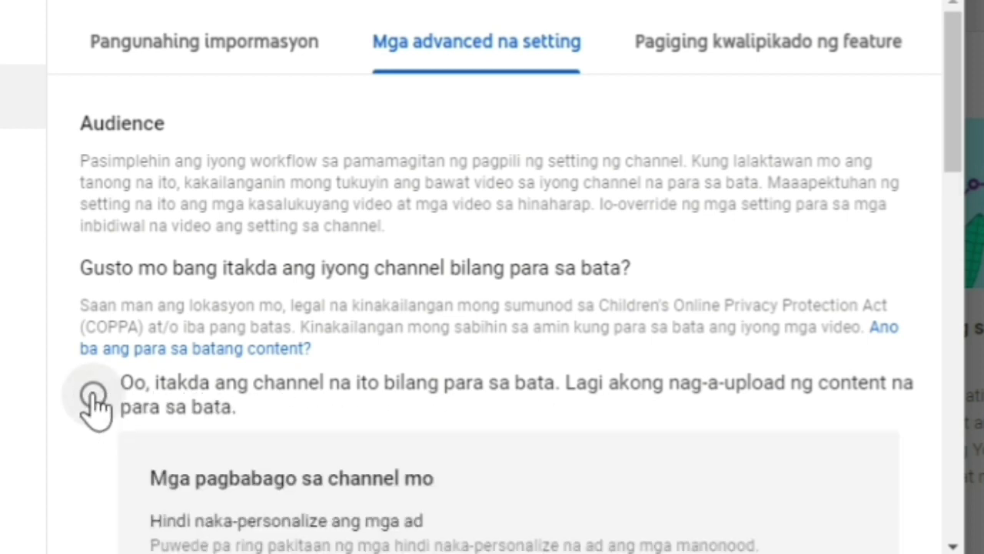
pyautogui.scroll(-3, 344, 404)
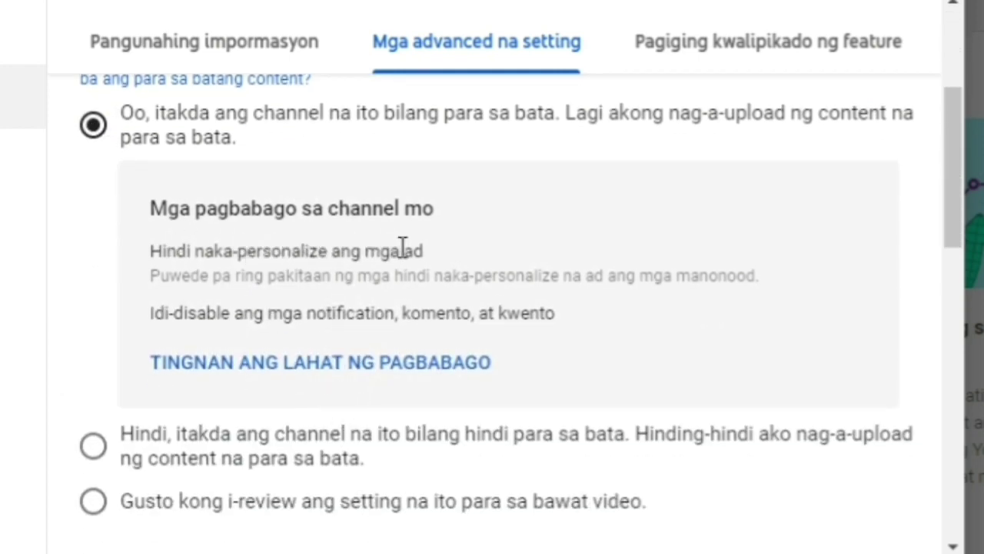
pyautogui.click(93, 446)
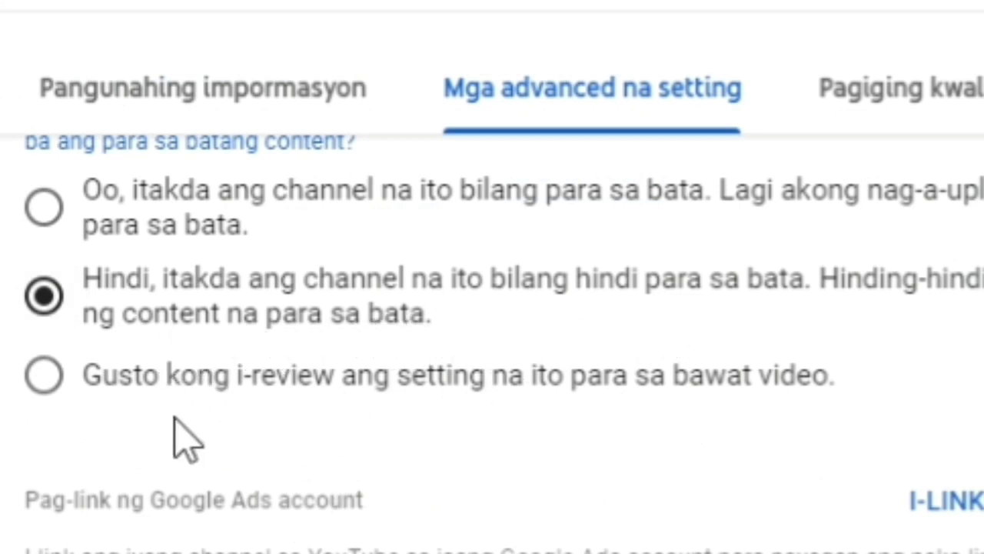
pyautogui.click(44, 377)
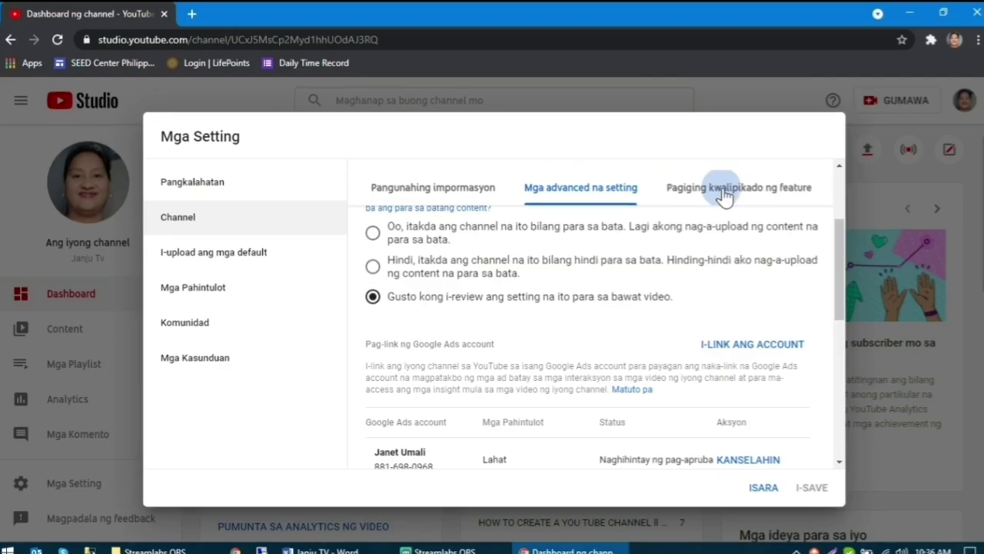
# Step: Check the channel's feature eligibility and read through the default video description in the upload defaults
pyautogui.click(978, 180)
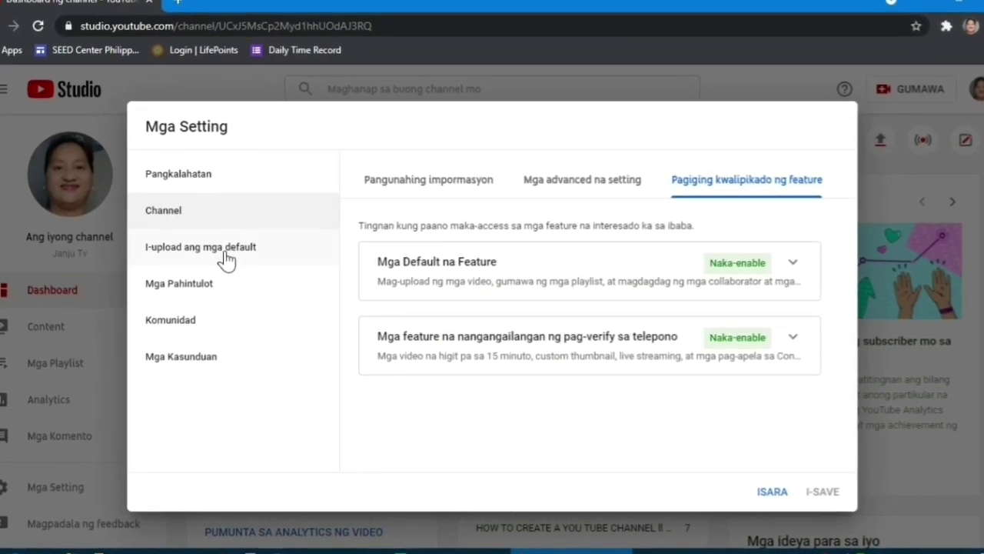
pyautogui.click(201, 250)
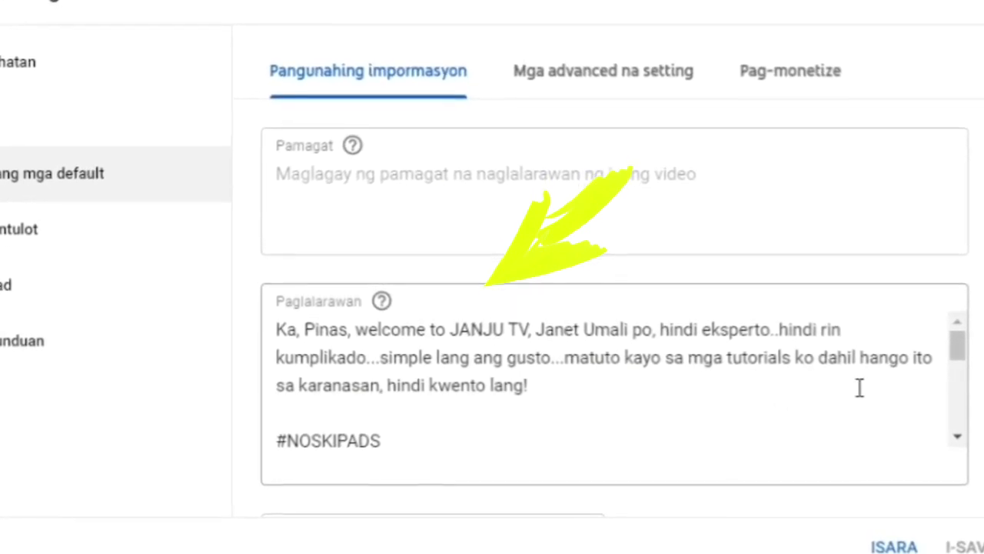
pyautogui.click(974, 354)
pyautogui.scroll(-5, 607, 385)
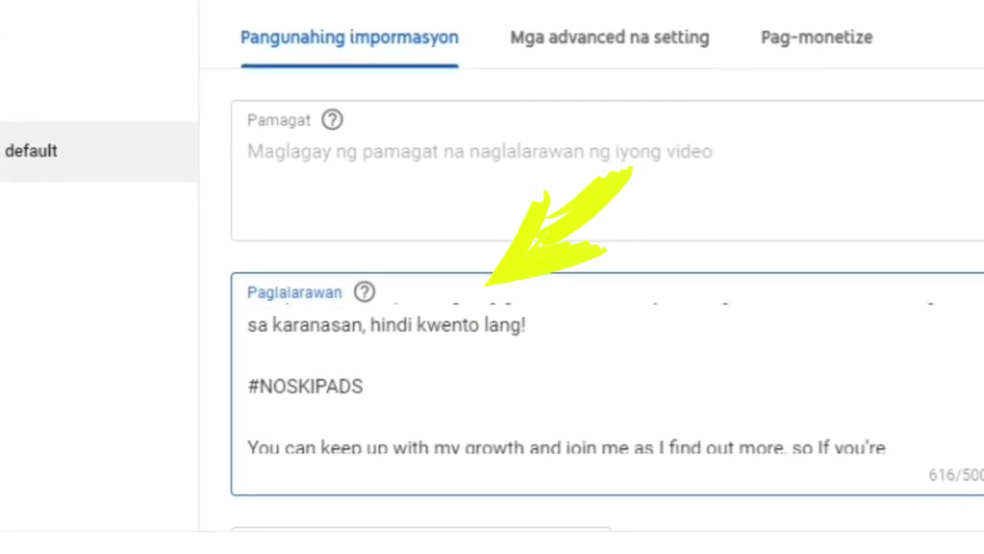
pyautogui.scroll(-5, 600, 385)
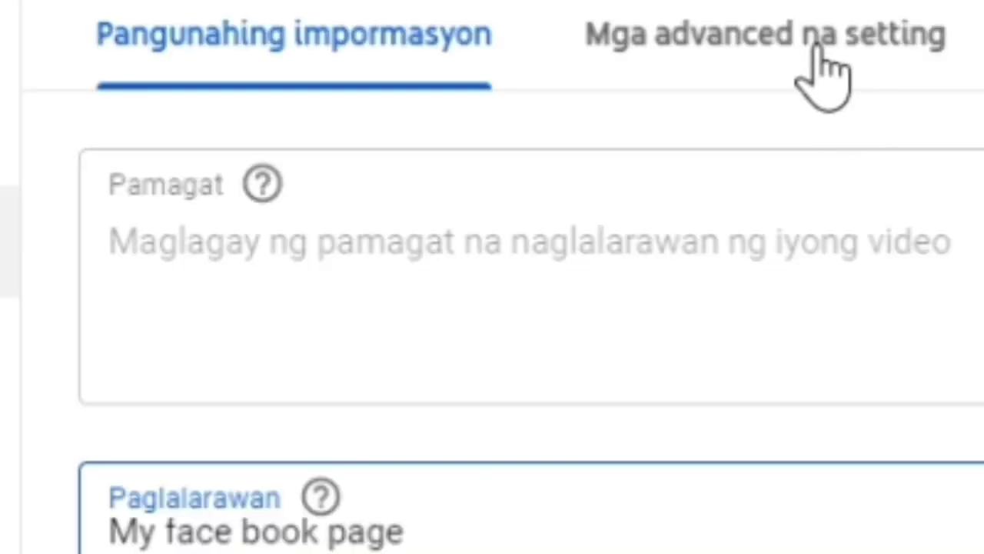
# Step: In the advanced upload defaults, try the Creative Commons - Attribution license and switch back to Karaniwang Lisensya sa YouTube
pyautogui.click(825, 71)
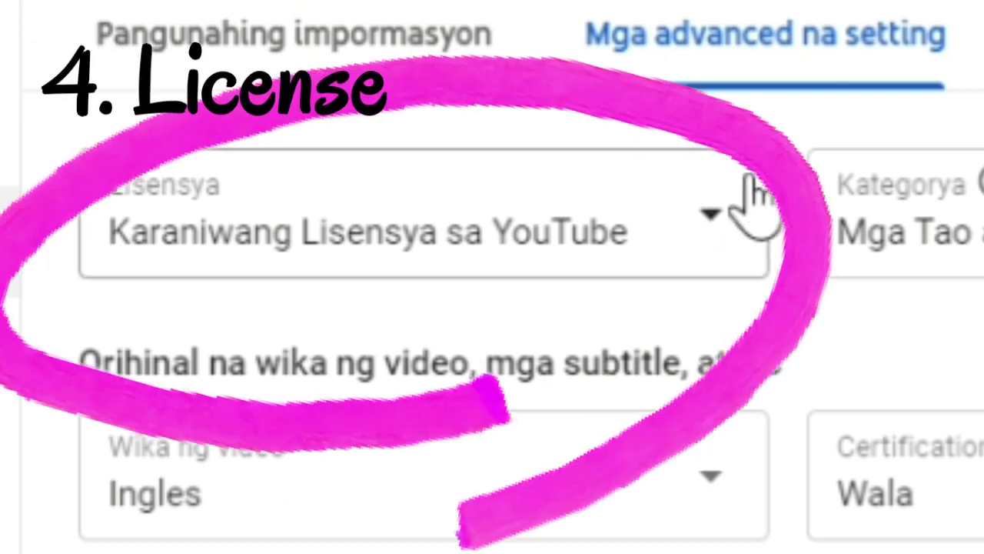
pyautogui.click(713, 231)
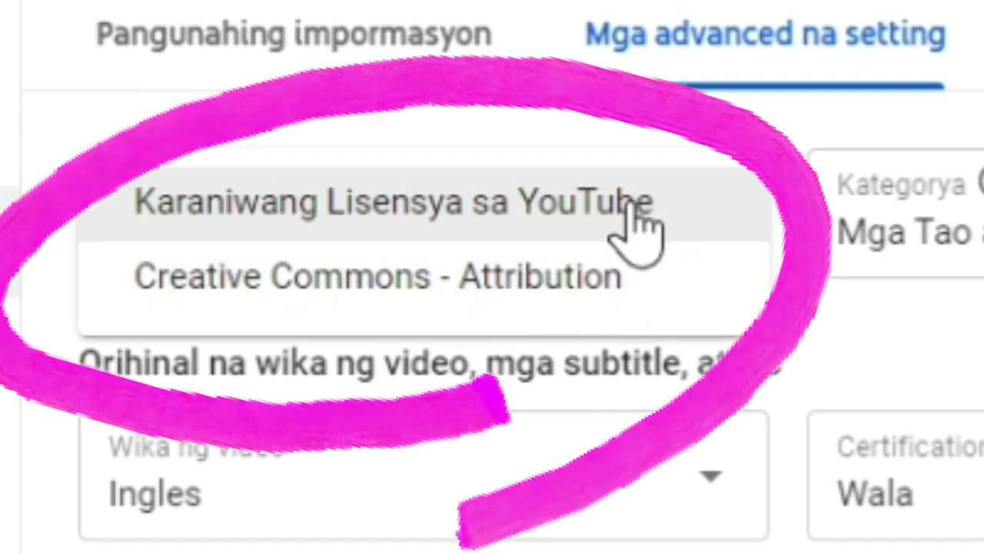
pyautogui.click(632, 288)
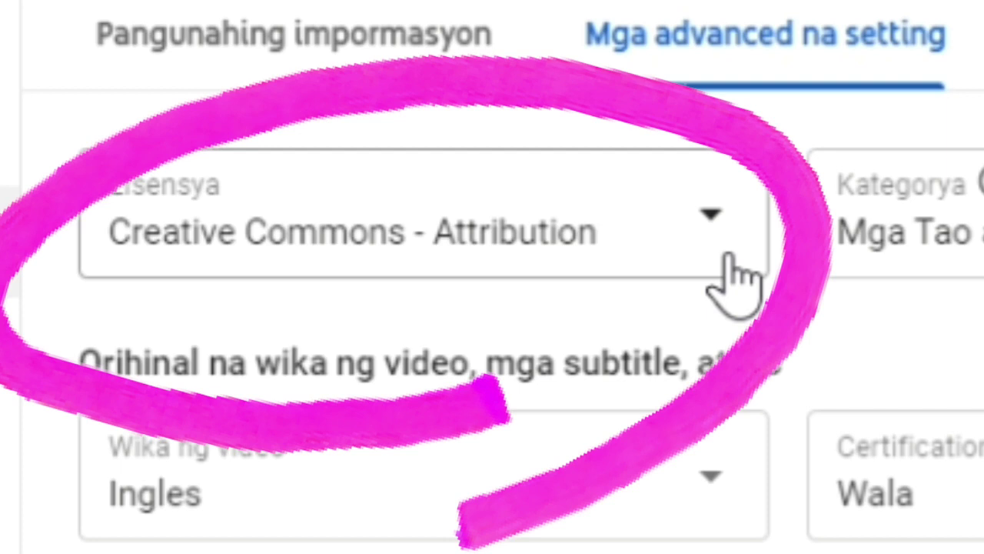
pyautogui.click(709, 240)
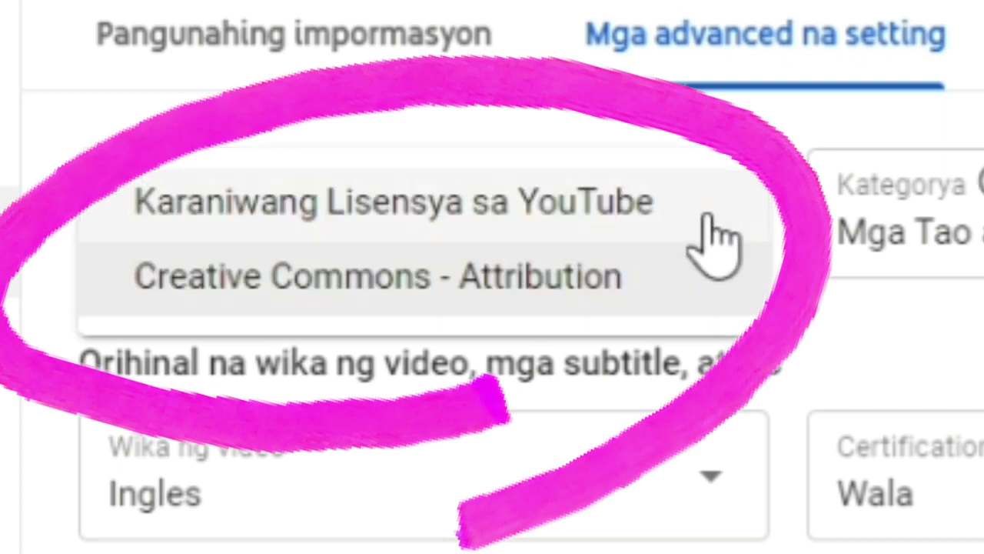
pyautogui.click(509, 217)
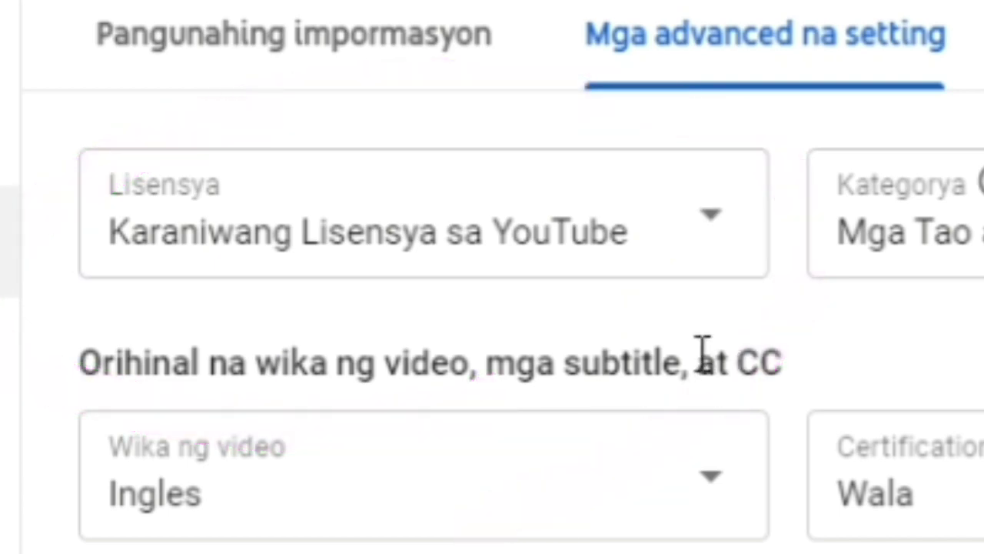
# Step: Set the default comment visibility for uploads to Payagan ang lahat ng komento
pyautogui.scroll(-8, 703, 352)
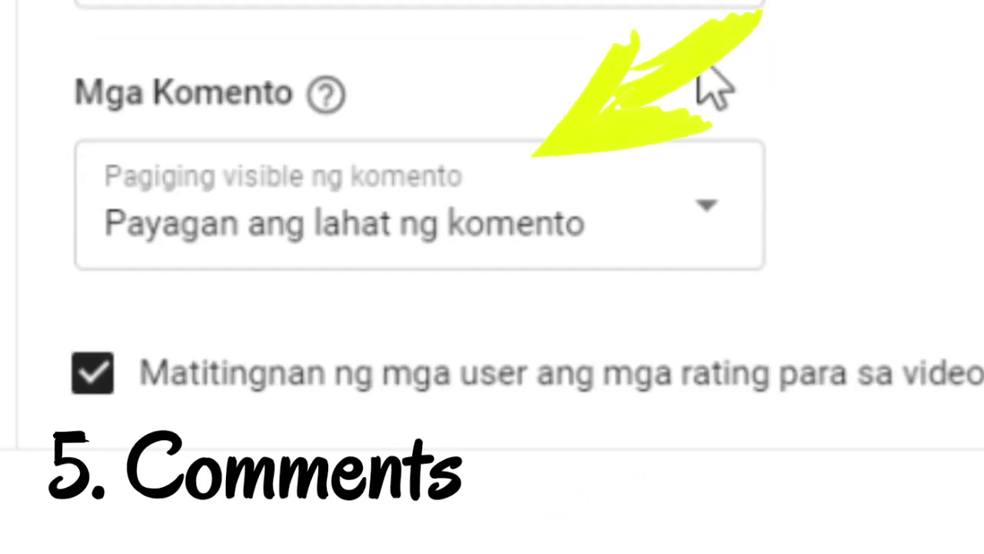
pyautogui.click(706, 205)
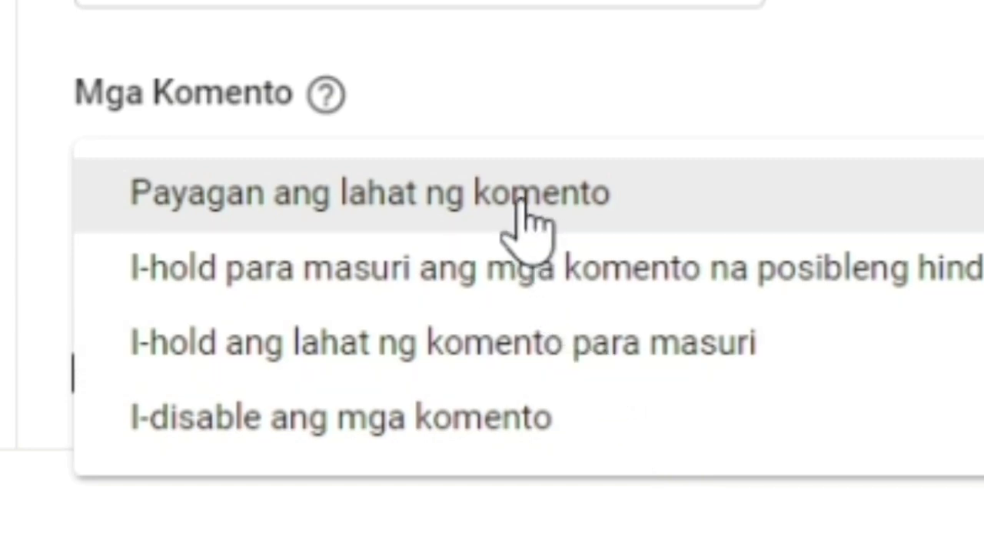
pyautogui.click(528, 223)
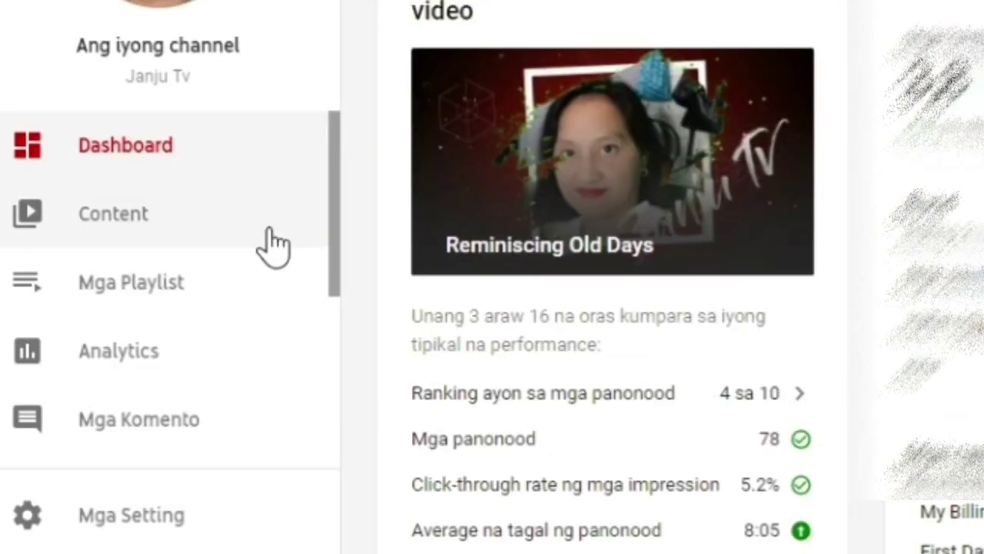
# Step: Open the channel customization page and review the layout's trailer for non-subscribers and featured video for returning subscribers
pyautogui.scroll(-5, 264, 329)
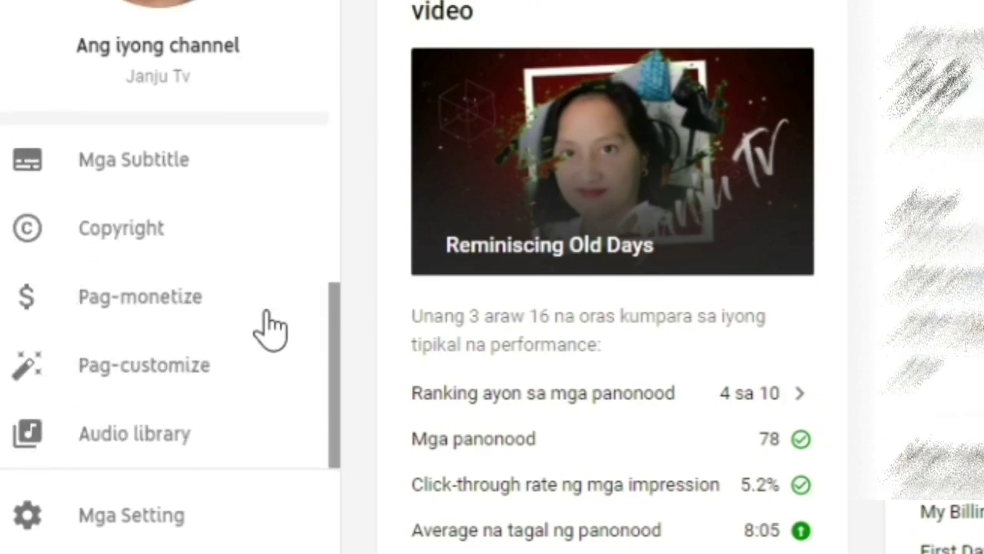
pyautogui.click(143, 378)
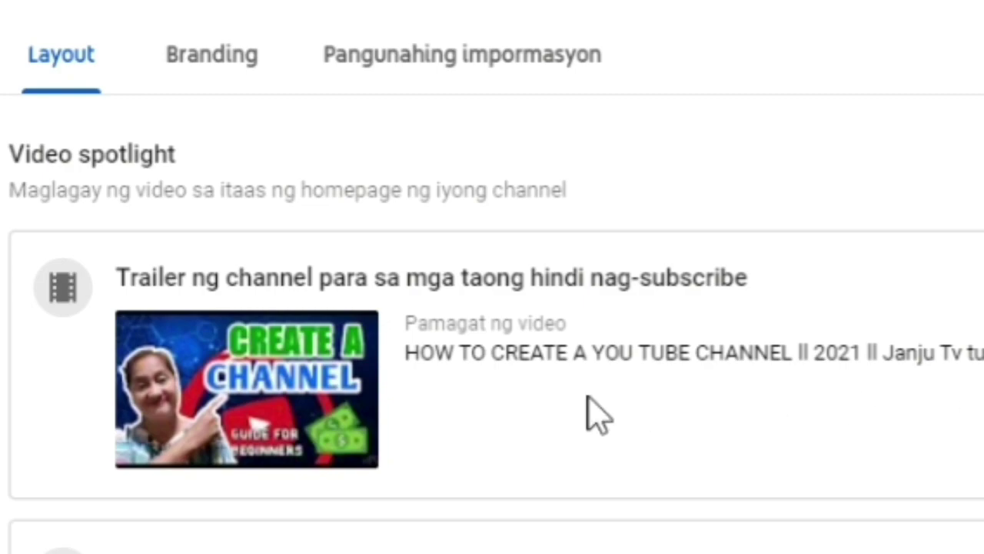
pyautogui.scroll(-5, 250, 384)
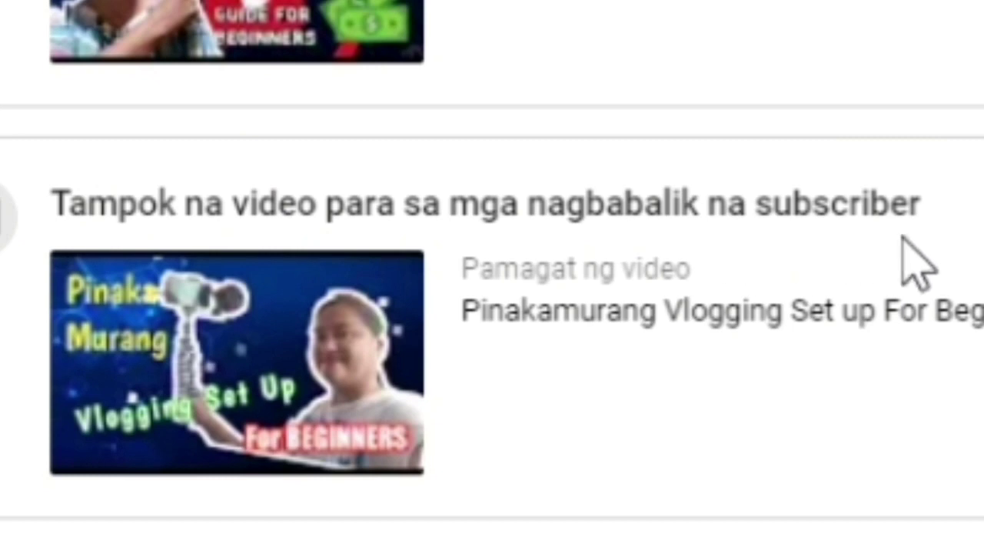
pyautogui.scroll(3, 582, 384)
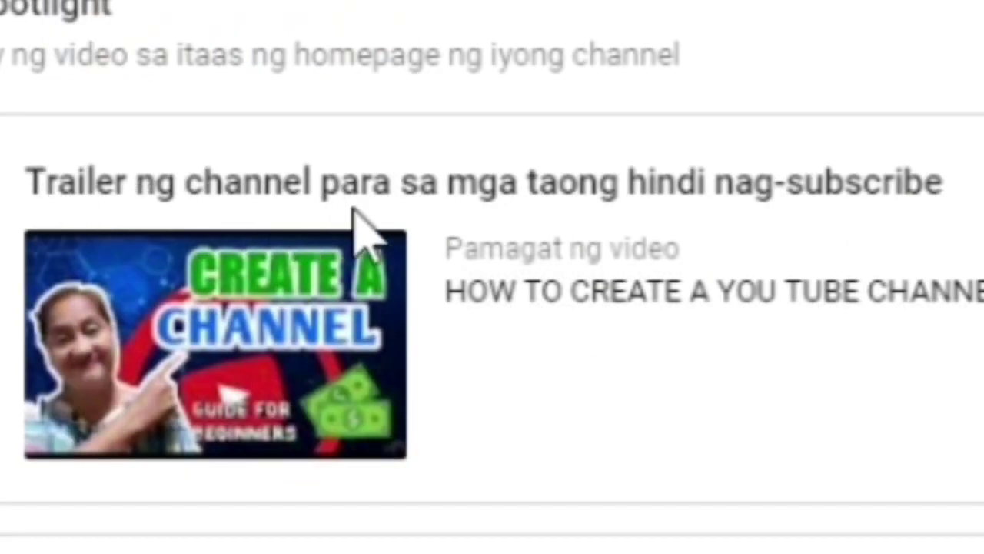